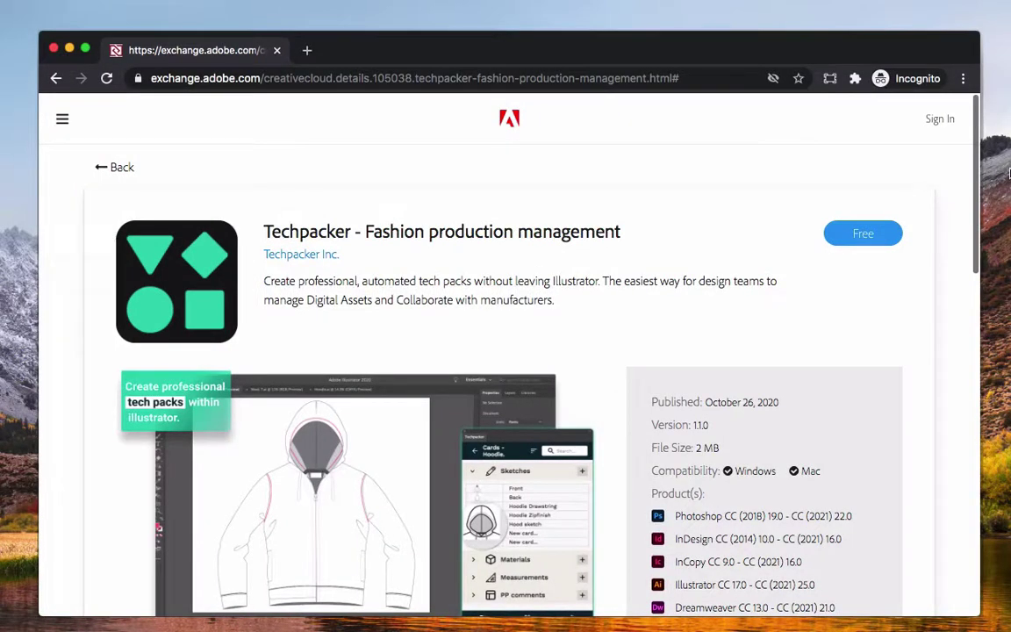
Step: Get the free Techpacker plugin, accept its terms, sign in with an Adobe ID, and install it
left_click(863, 245)
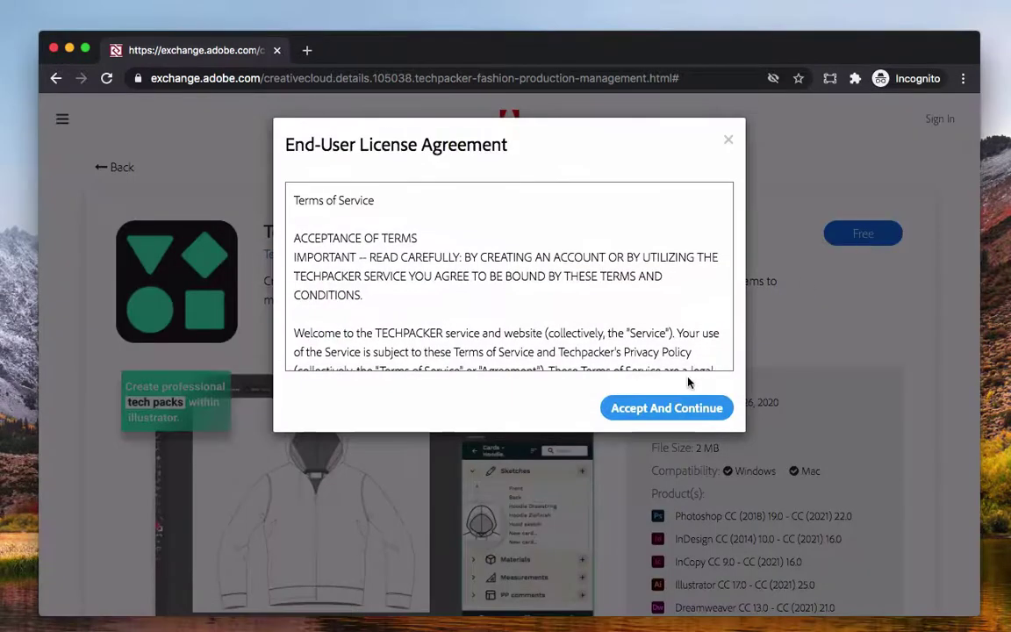
left_click(665, 410)
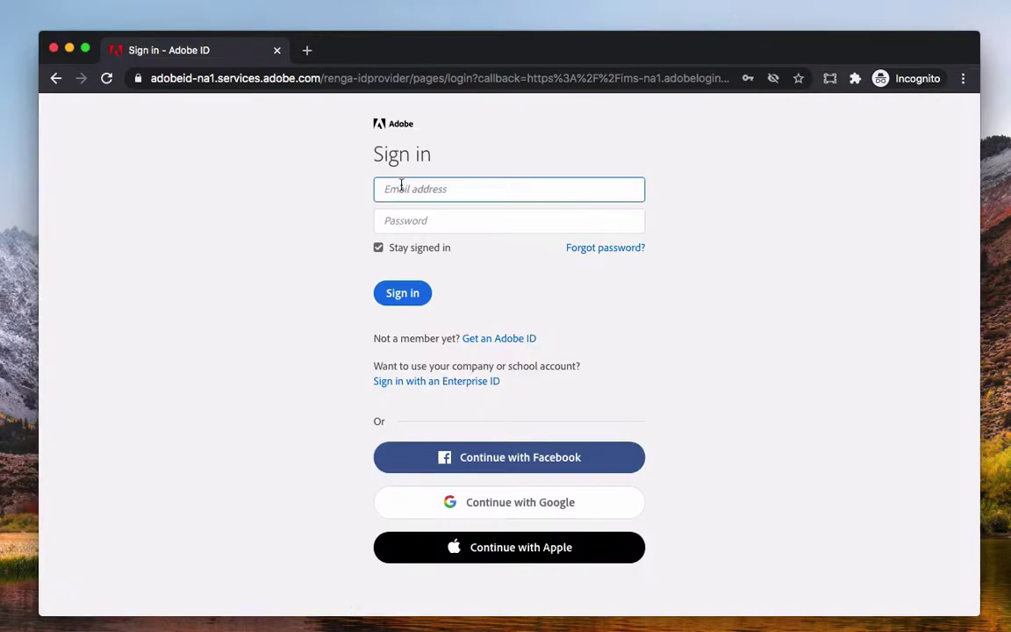
left_click(411, 313)
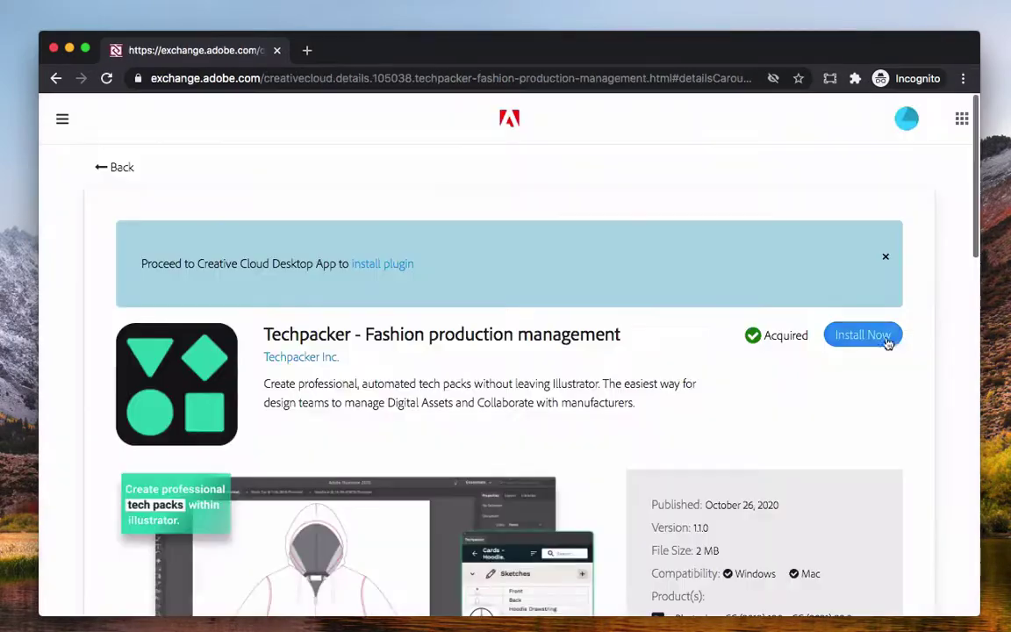
left_click(863, 335)
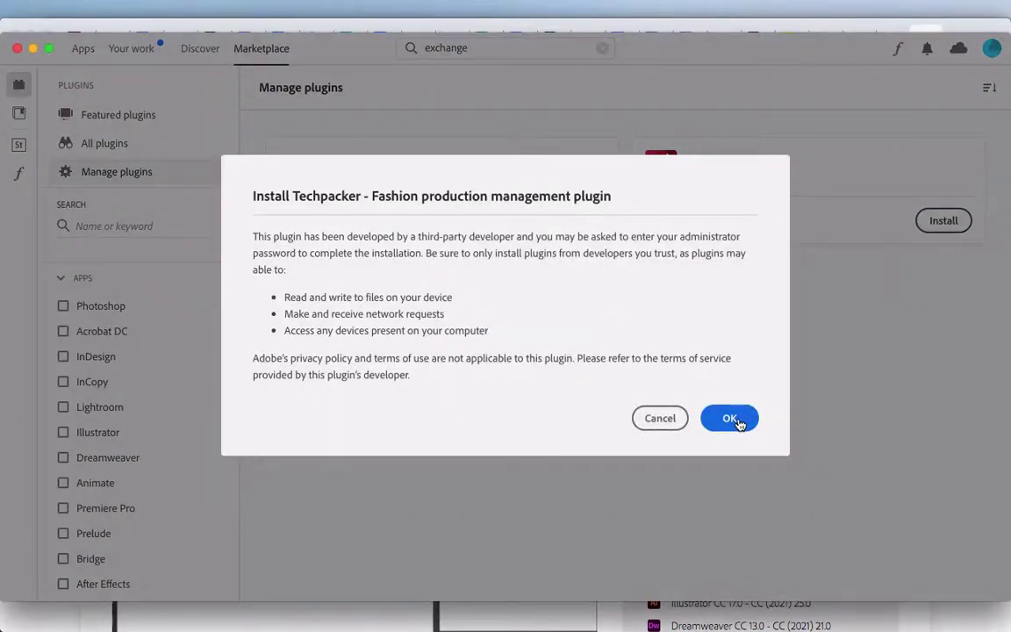
Step: Confirm the Techpacker install in Creative Cloud and launch Illustrator v 24.3
left_click(740, 425)
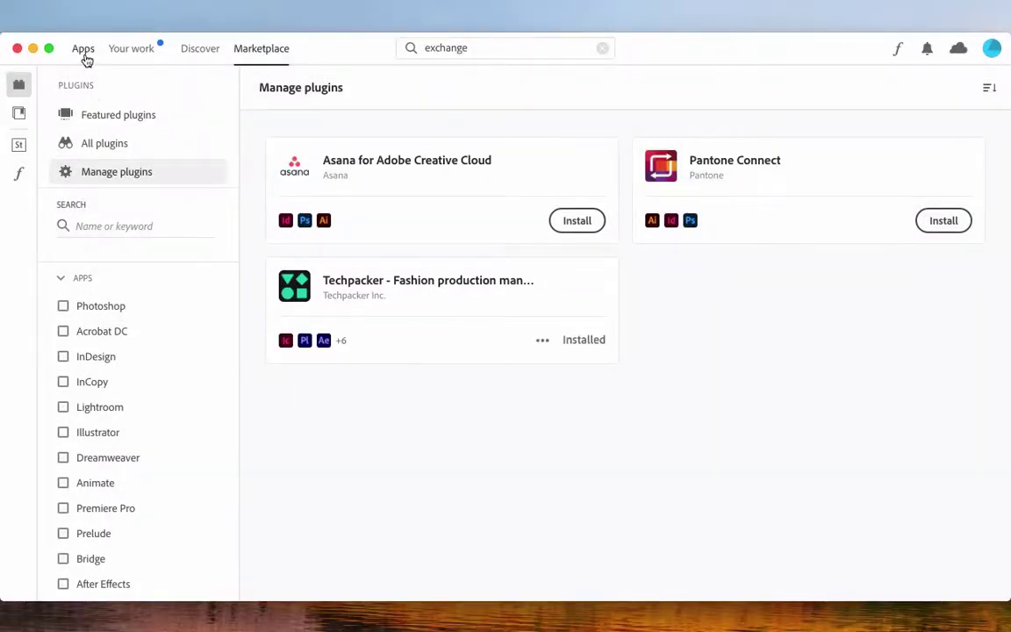
left_click(83, 49)
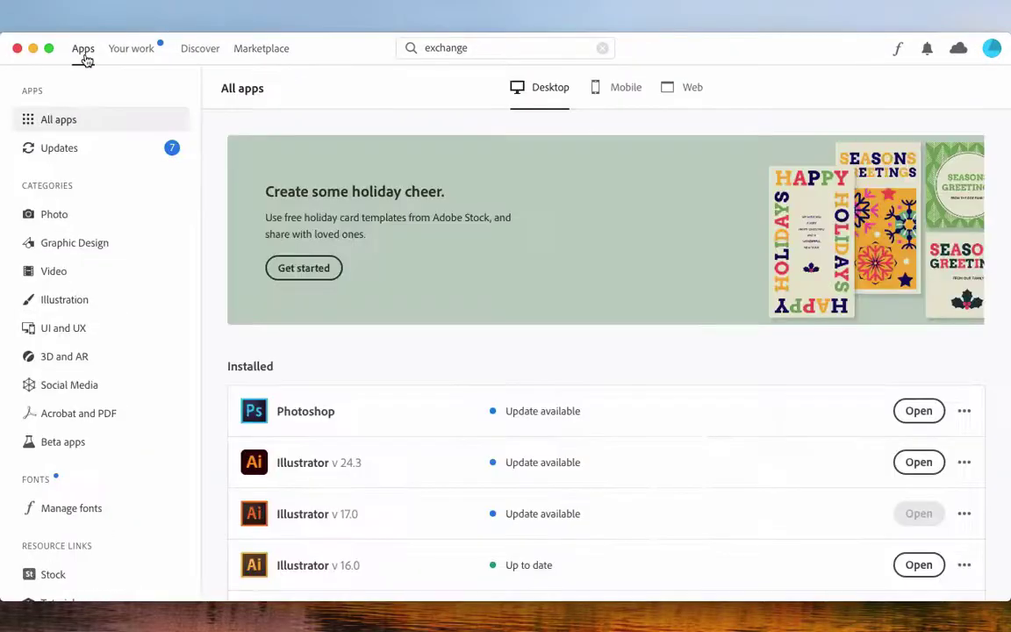
left_click(917, 463)
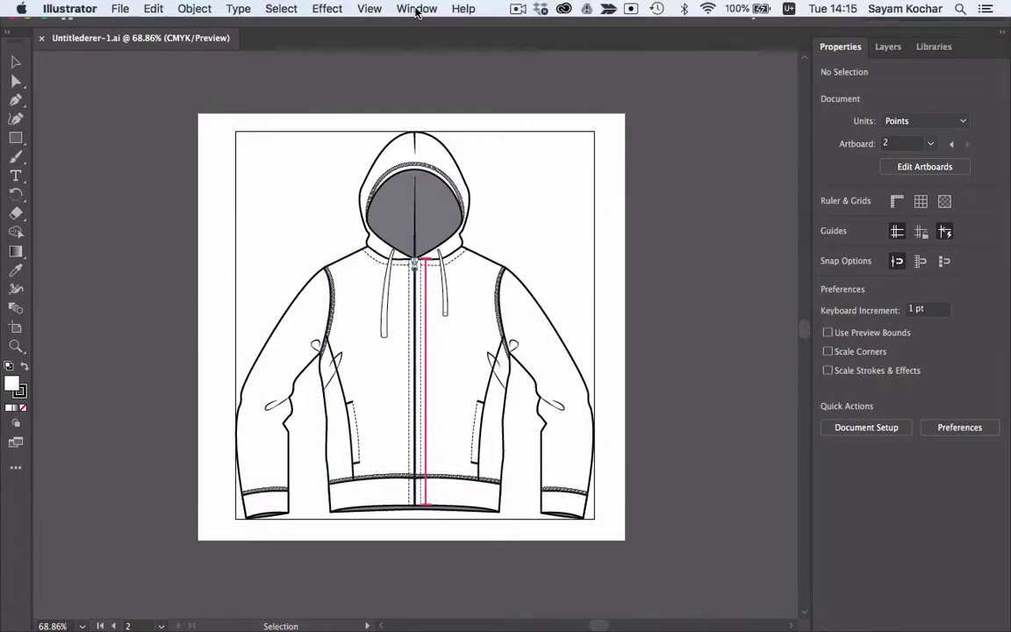
Step: Open the Techpacker extension panel and sign in with the account e-mail and password
left_click(417, 11)
mouse_move(433, 106)
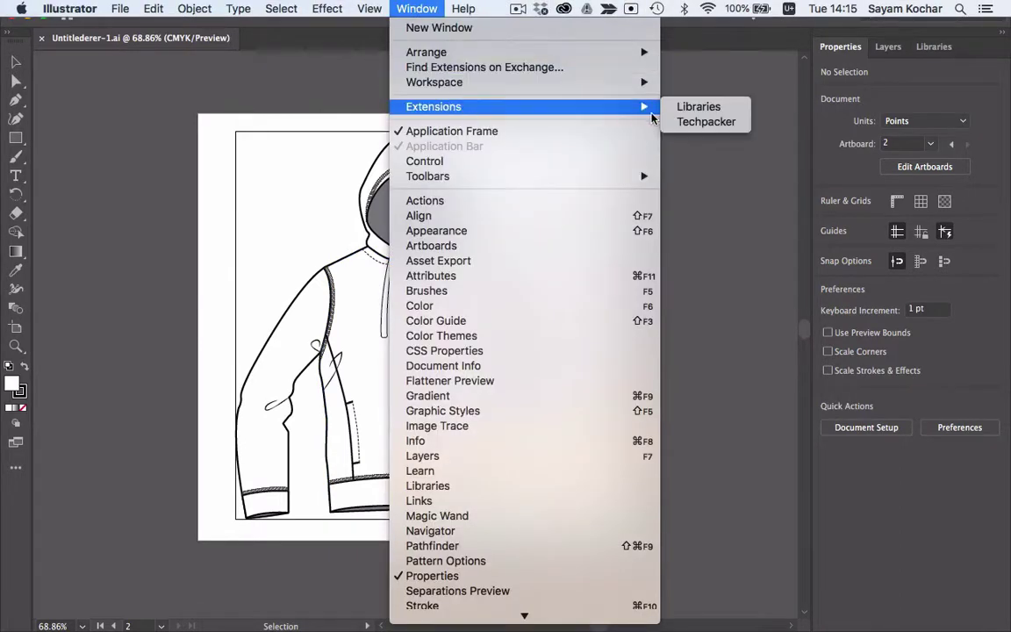
left_click(707, 122)
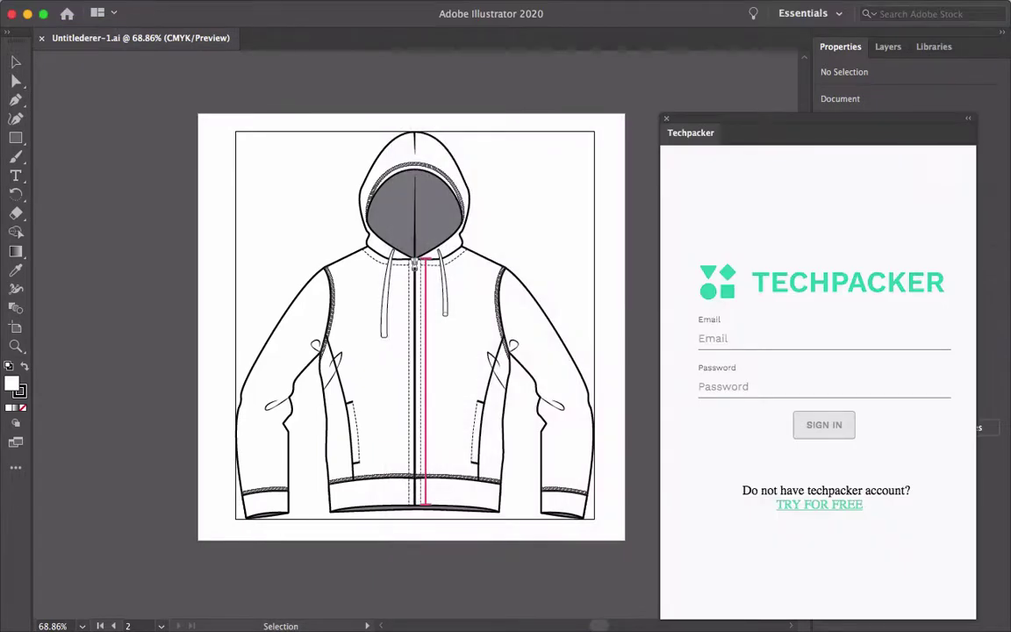
left_click(774, 340)
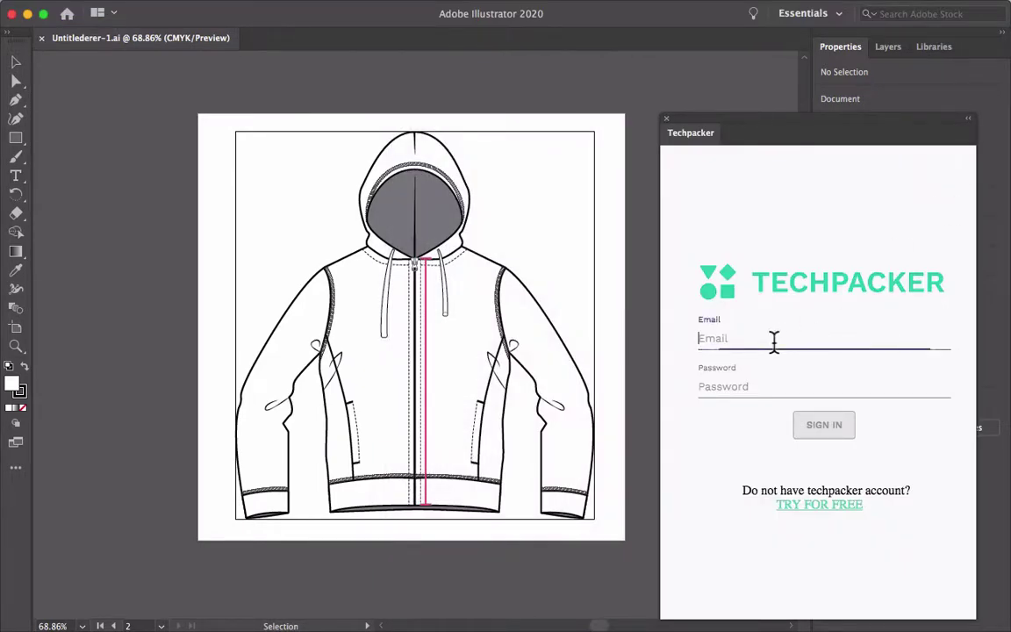
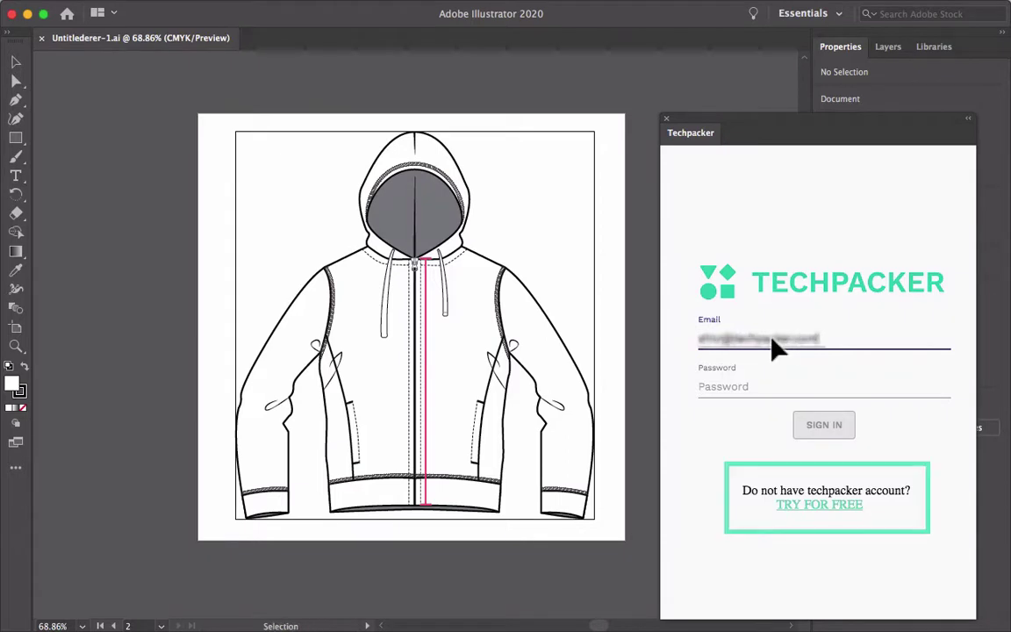
key("Tab")
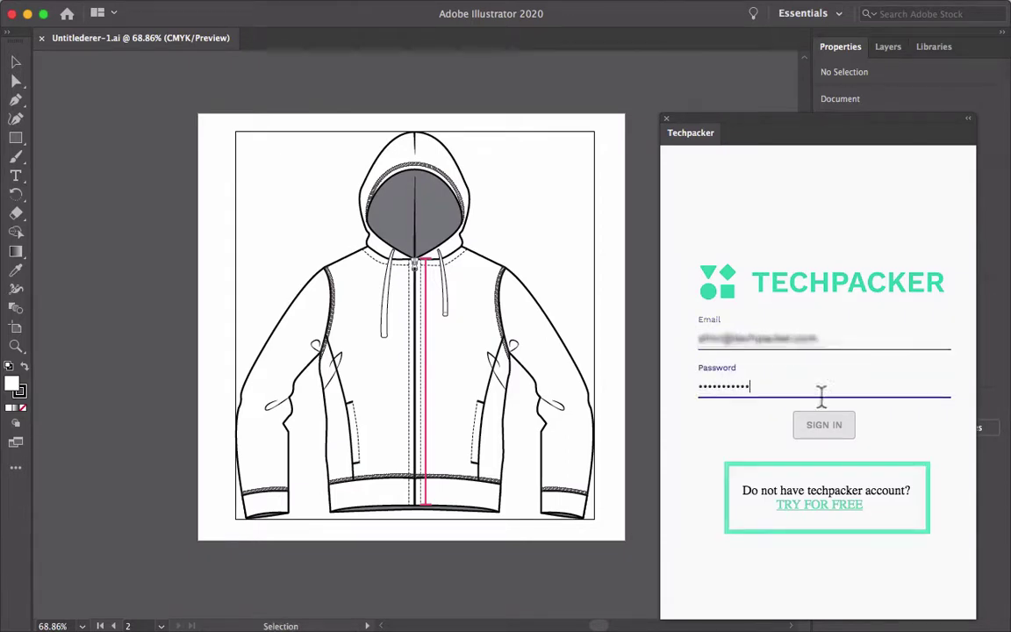
left_click(844, 426)
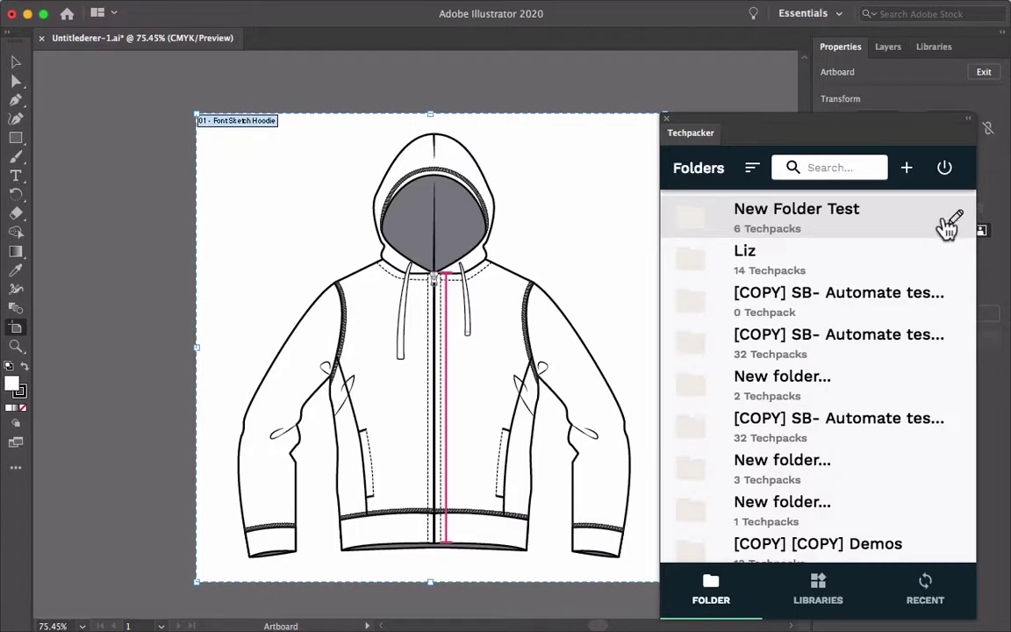
Step: Open the ss20 folder's Hoodie. techpack and expand its Sketches cards
scroll(948, 299, "down", 10)
scroll(945, 395, "down", 5)
scroll(931, 408, "down", 1)
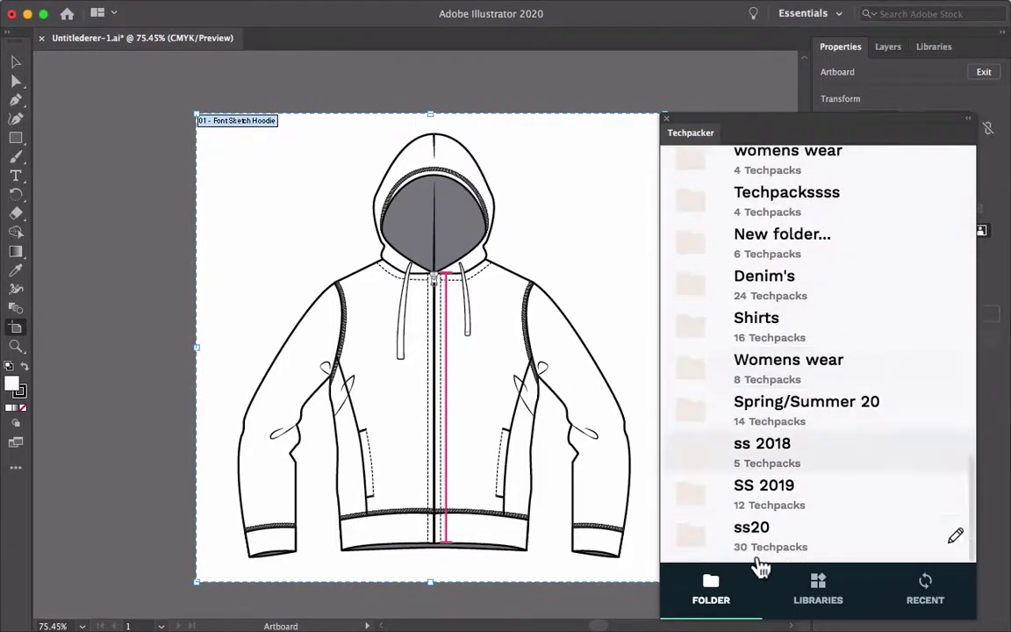
left_click(698, 553)
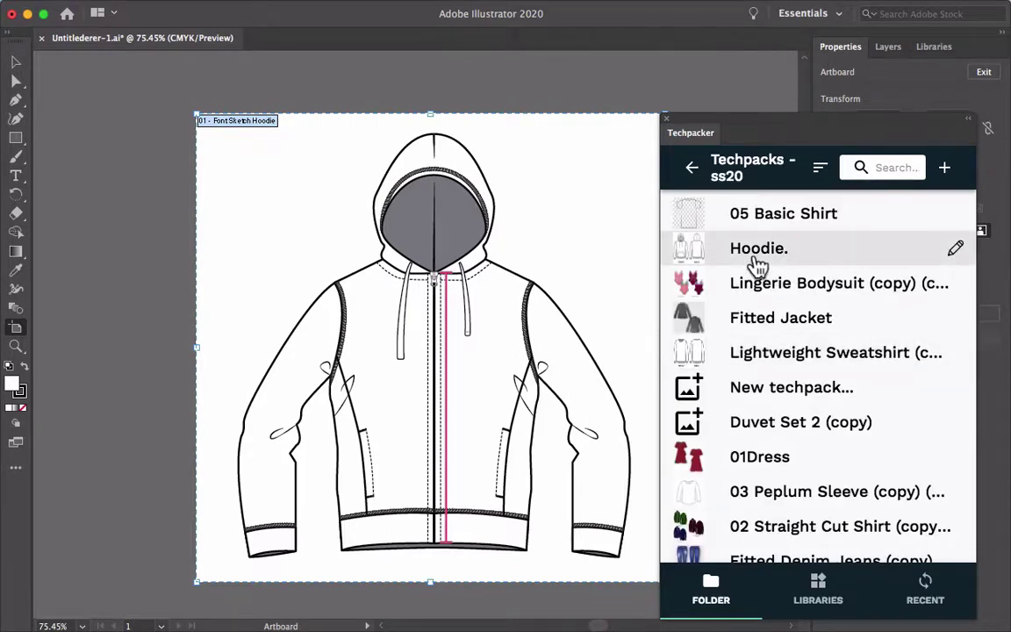
left_click(756, 262)
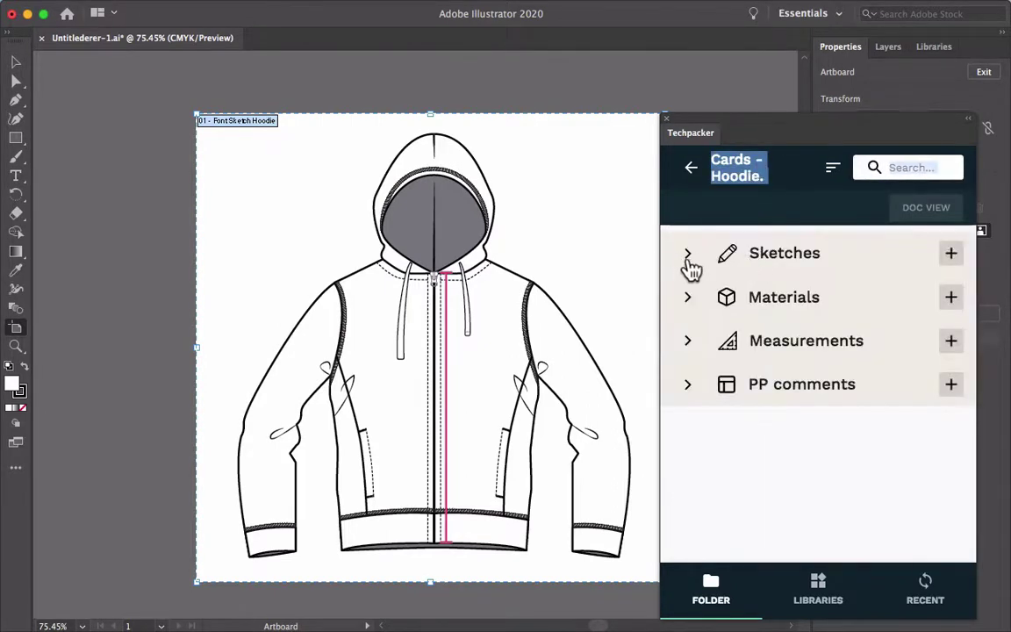
left_click(688, 260)
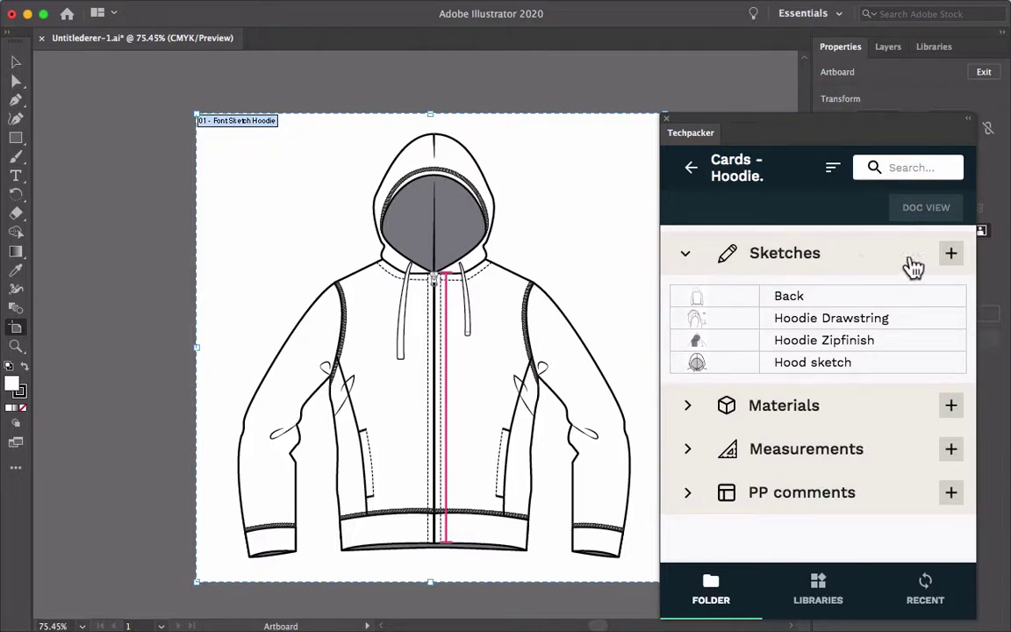
Step: Add a 'Front Sketch' card under Sketches and upload the front hoodie artboard as its cover
left_click(956, 263)
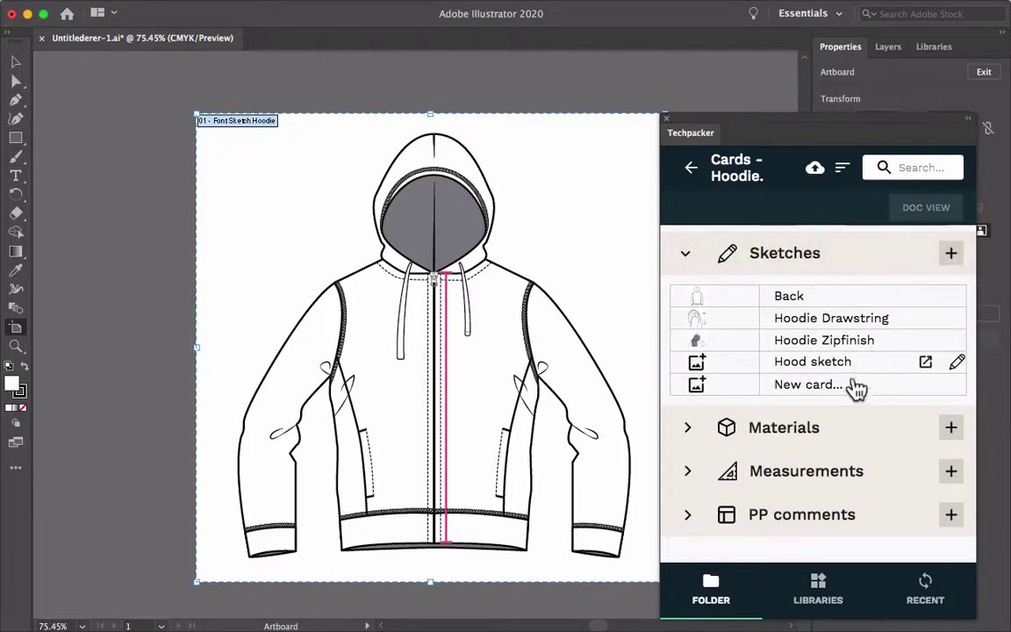
double_click(820, 384)
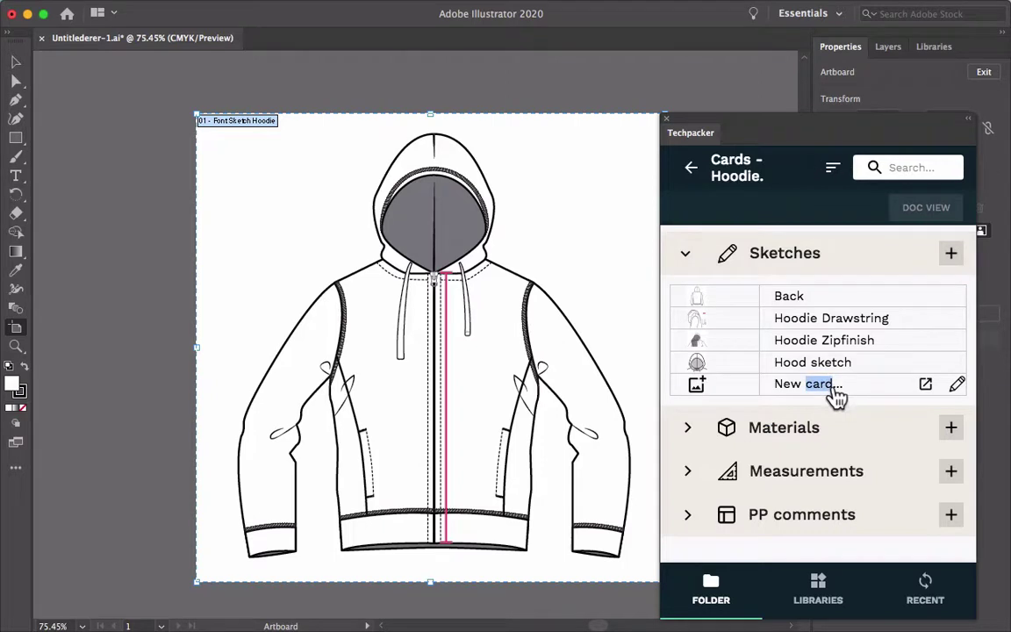
left_click(958, 387)
triple_click(837, 395)
type("Front Sketc")
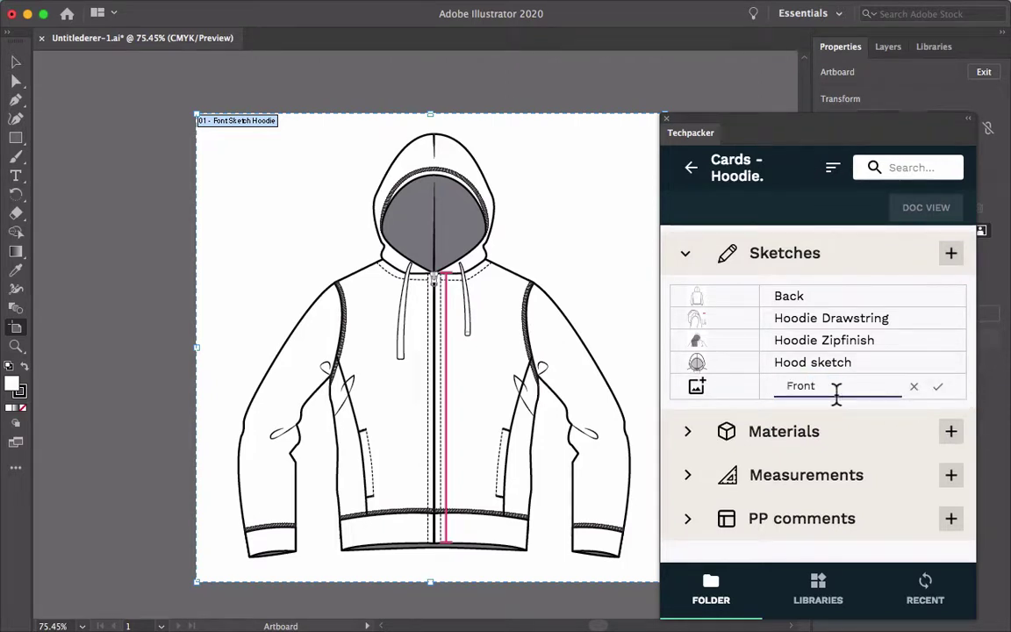
type("h")
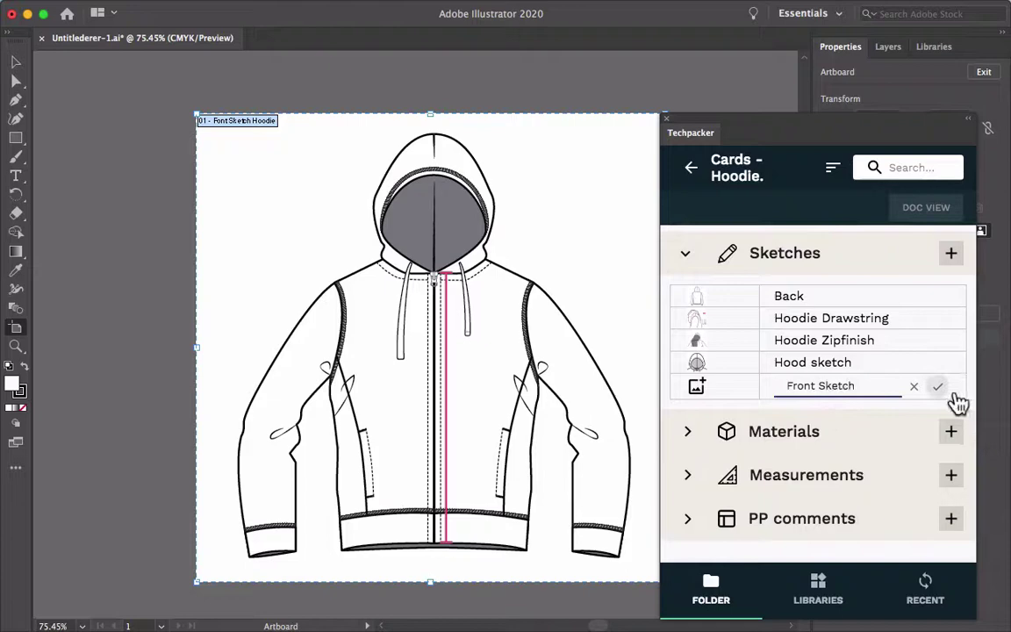
left_click(956, 395)
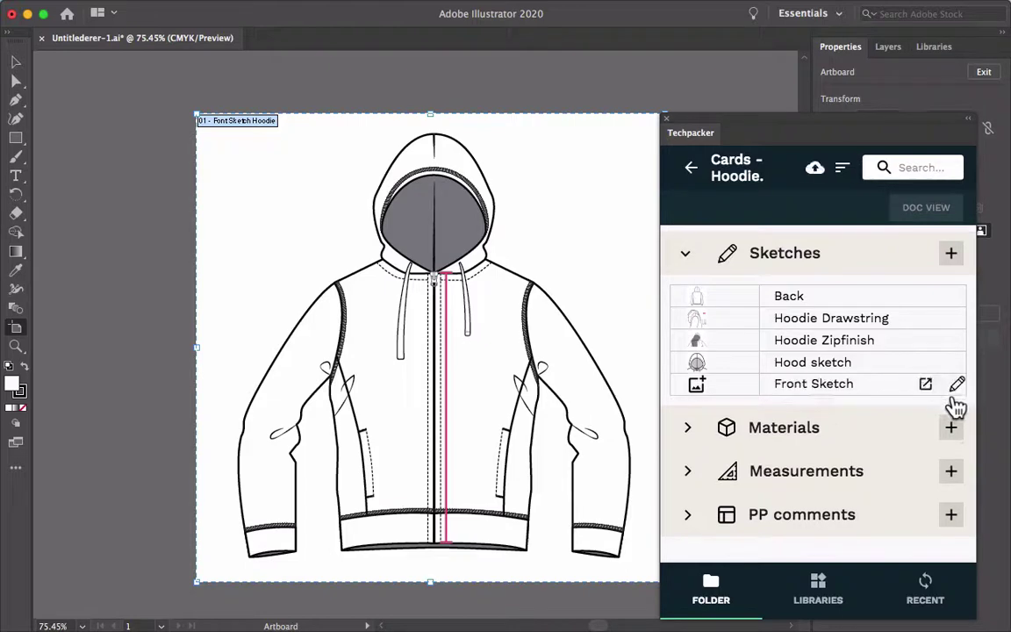
left_click(697, 388)
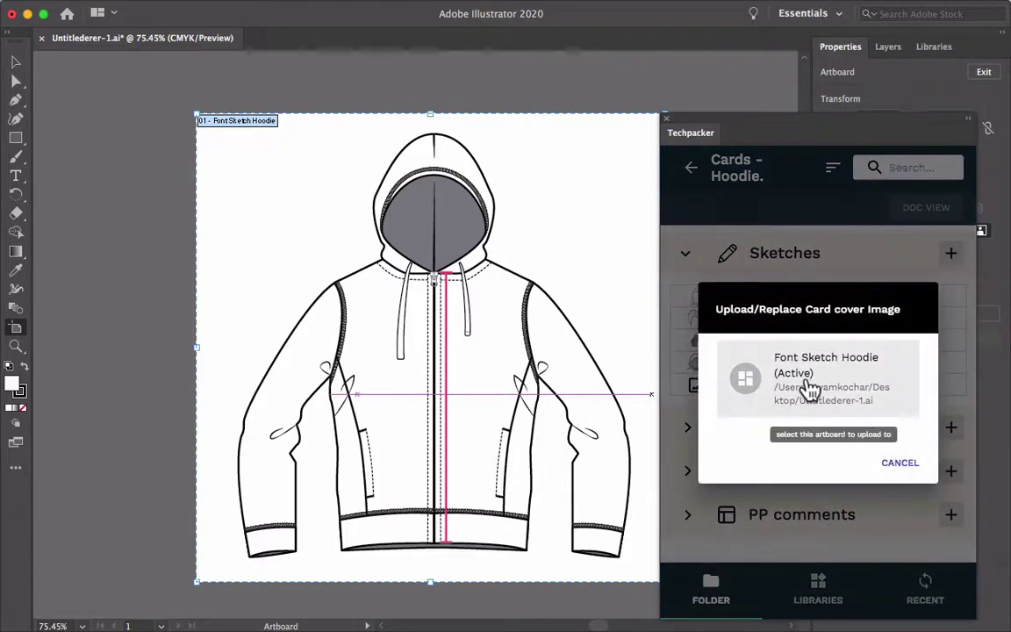
left_click(746, 386)
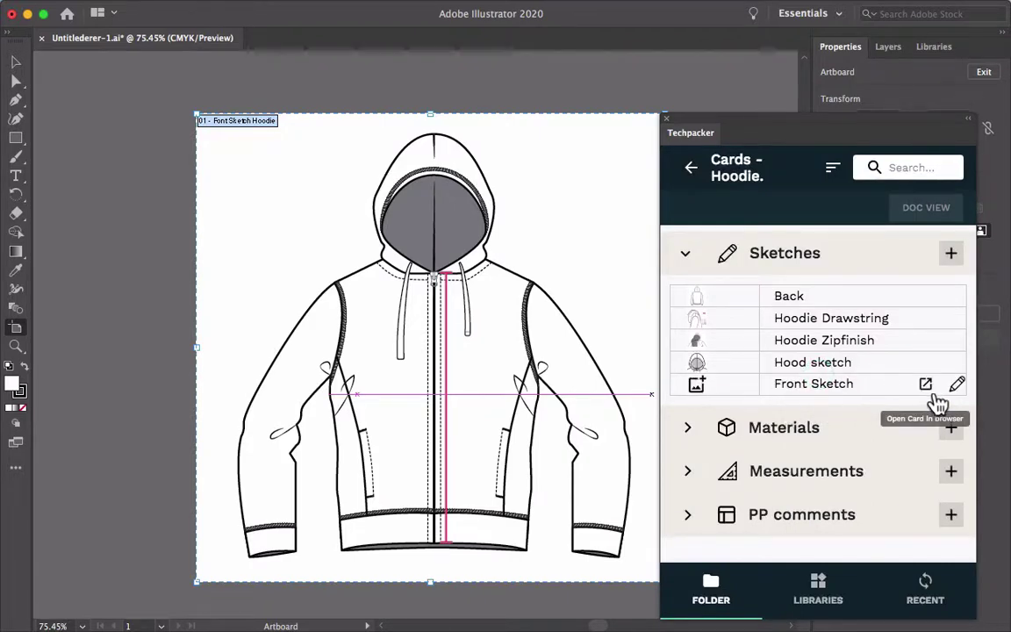
Step: Open the Front Sketch card in the browser and view its Image & Annotations tab
left_click(929, 388)
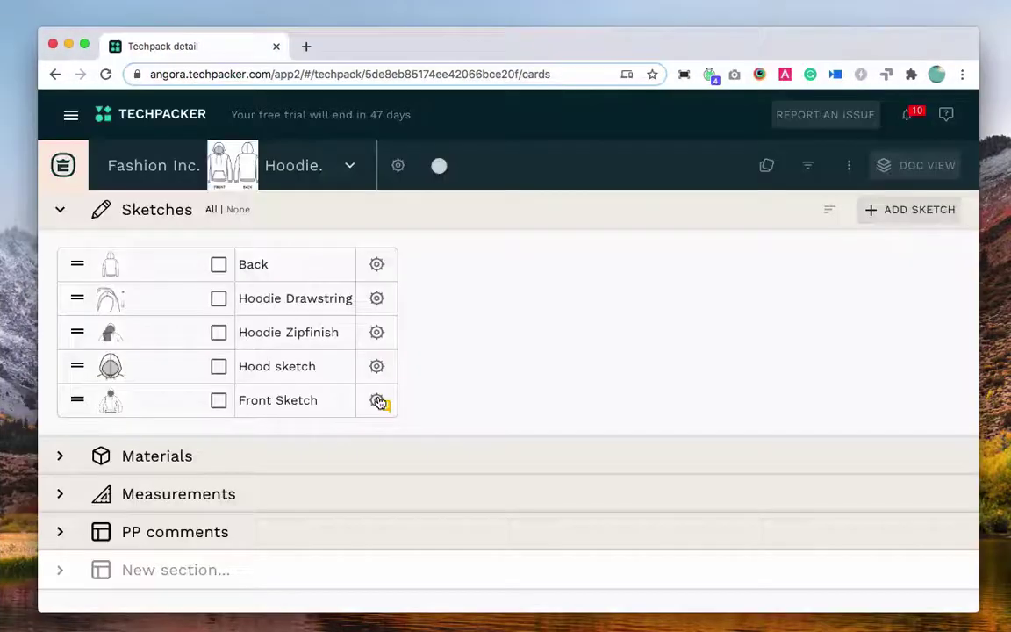
left_click(376, 401)
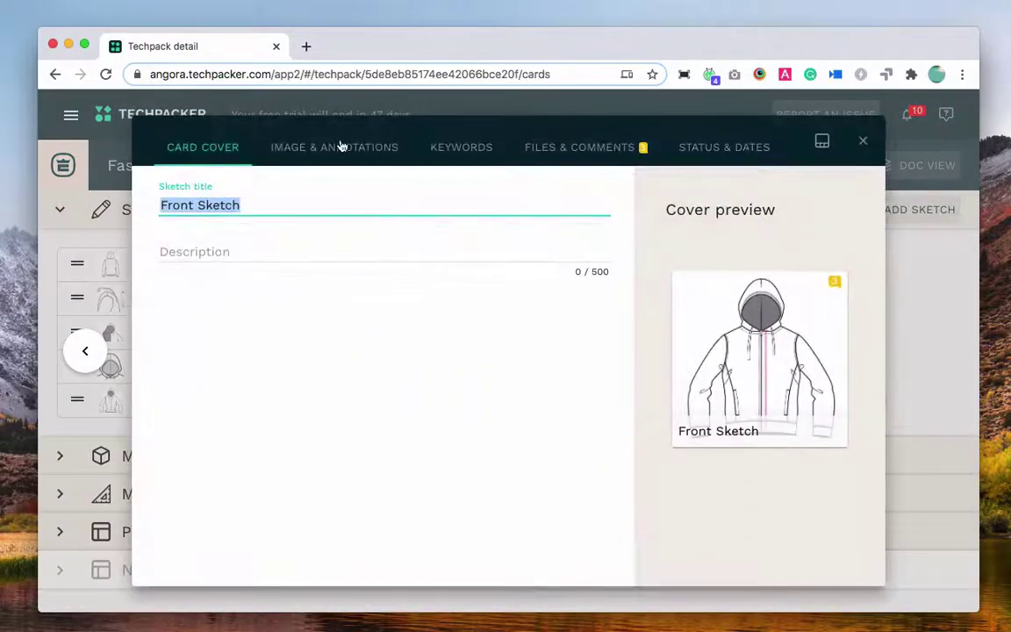
left_click(342, 145)
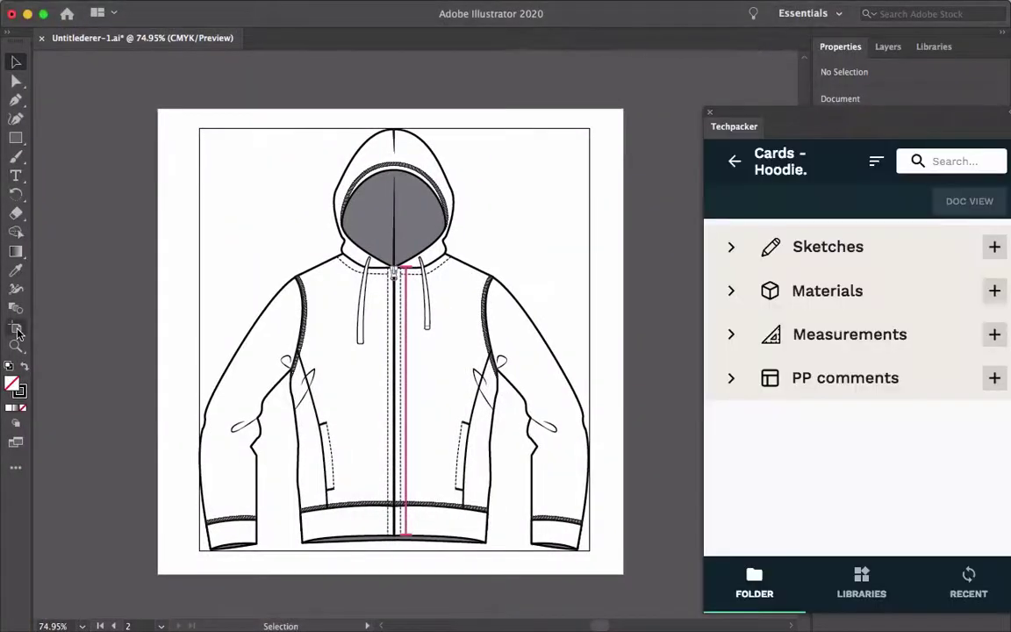
Step: Fit artboard 02's edges tightly around the hood and rename it Hood Sketch
left_click_drag(397, 551, 407, 291)
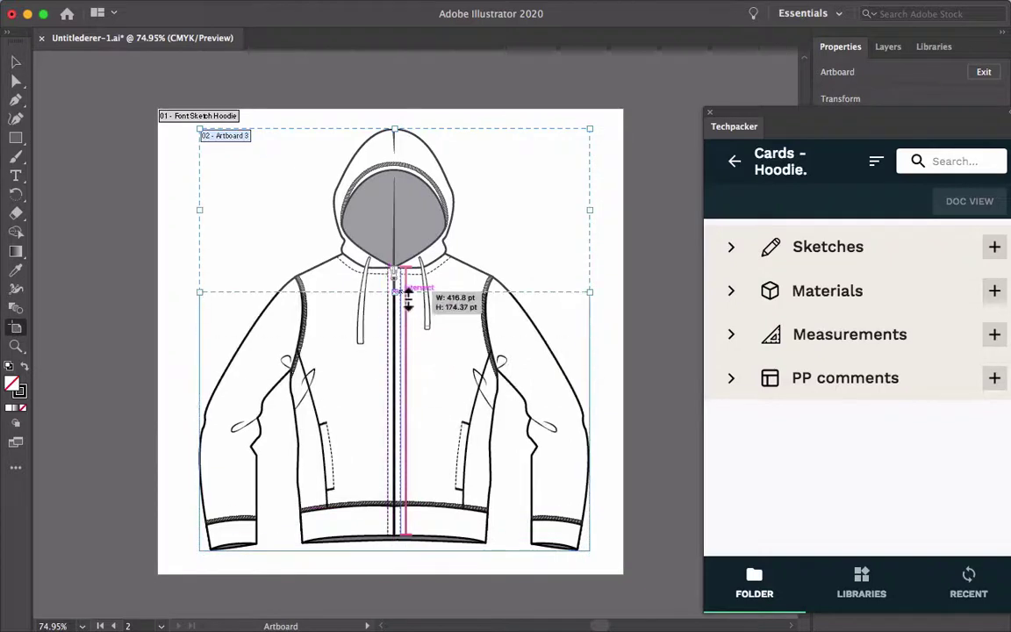
left_click_drag(200, 210, 314, 210)
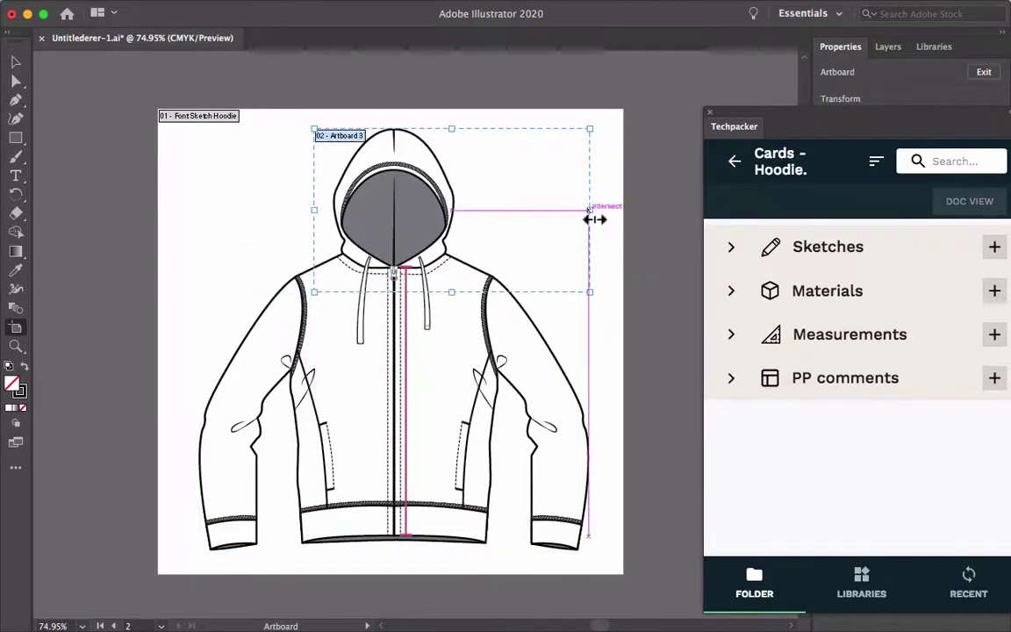
left_click_drag(590, 211, 472, 210)
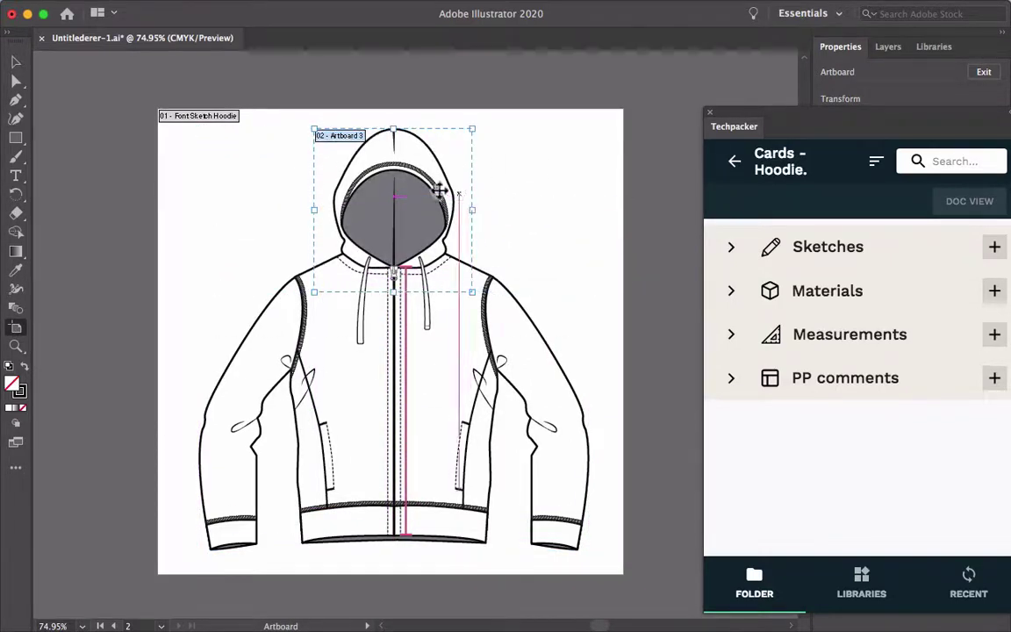
double_click(348, 140)
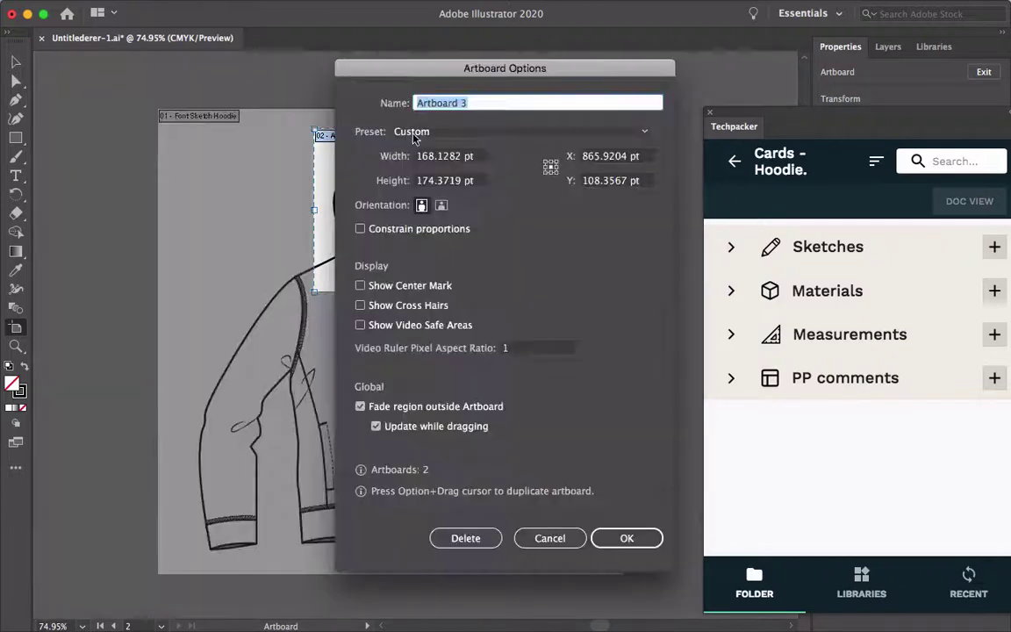
type("Hood Sketch")
left_click(625, 539)
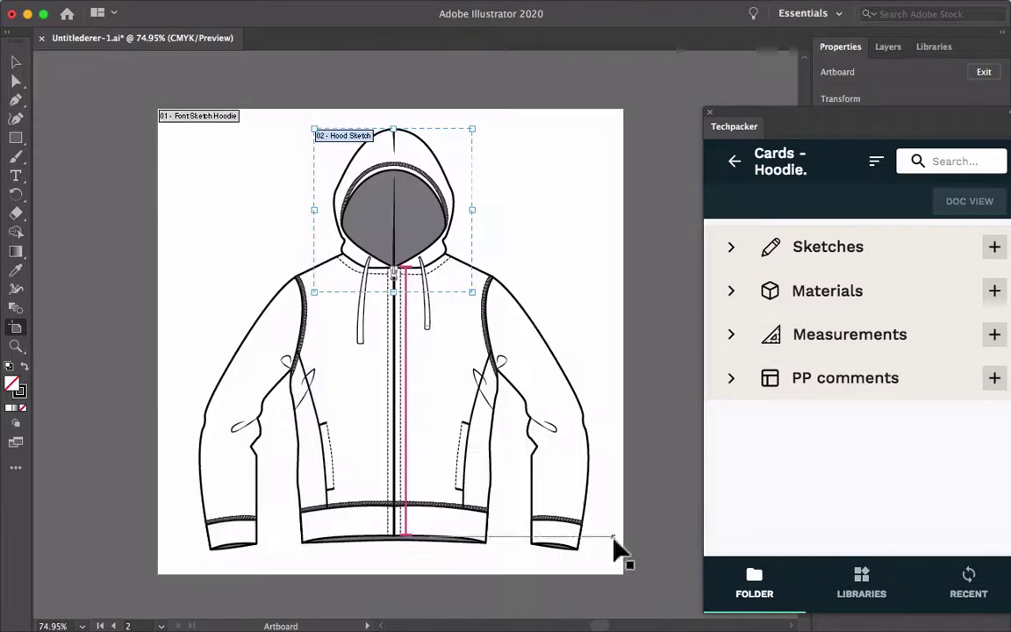
Step: Upload the Hood Sketch artboard as the Hood sketch card's cover image
left_click(772, 247)
left_click(752, 390)
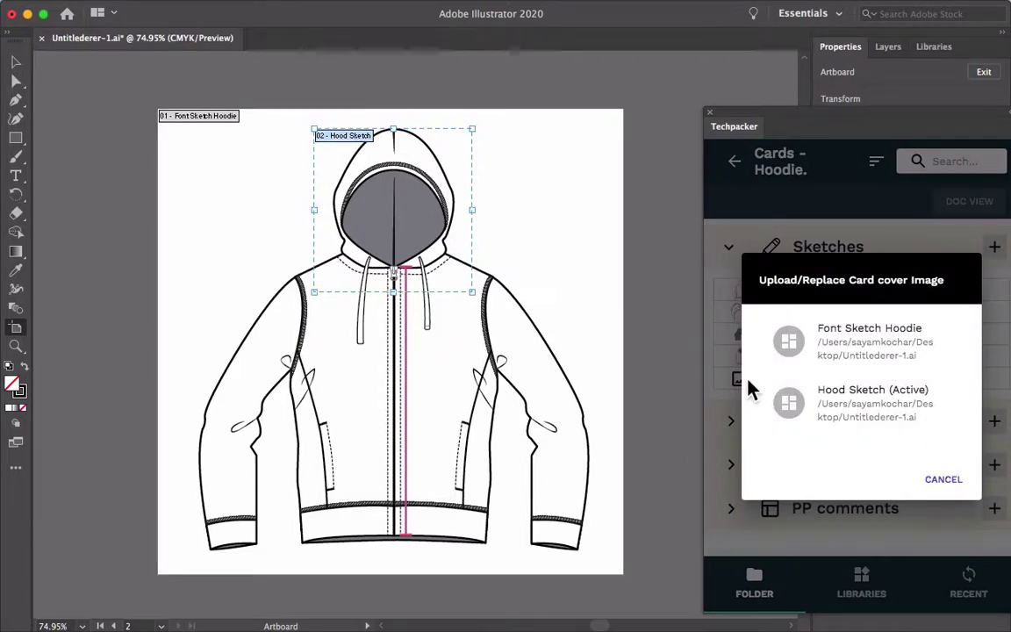
left_click(864, 420)
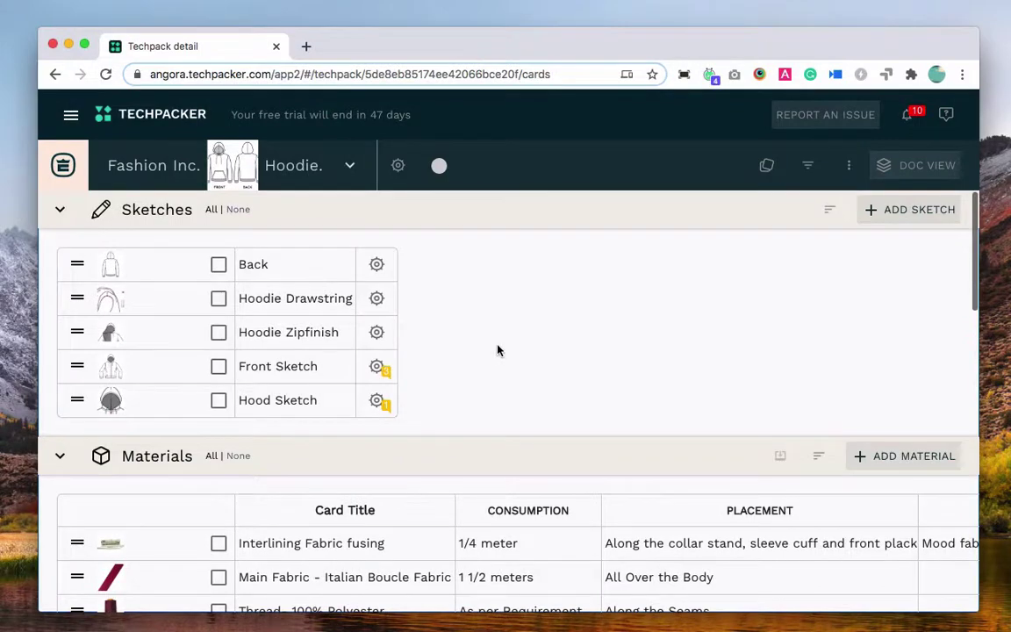
Step: Scroll through the Hoodie cards page's Sketches, Materials and Measurements sections
scroll(671, 446, "down", 2)
scroll(672, 443, "down", 1)
scroll(672, 441, "down", 2)
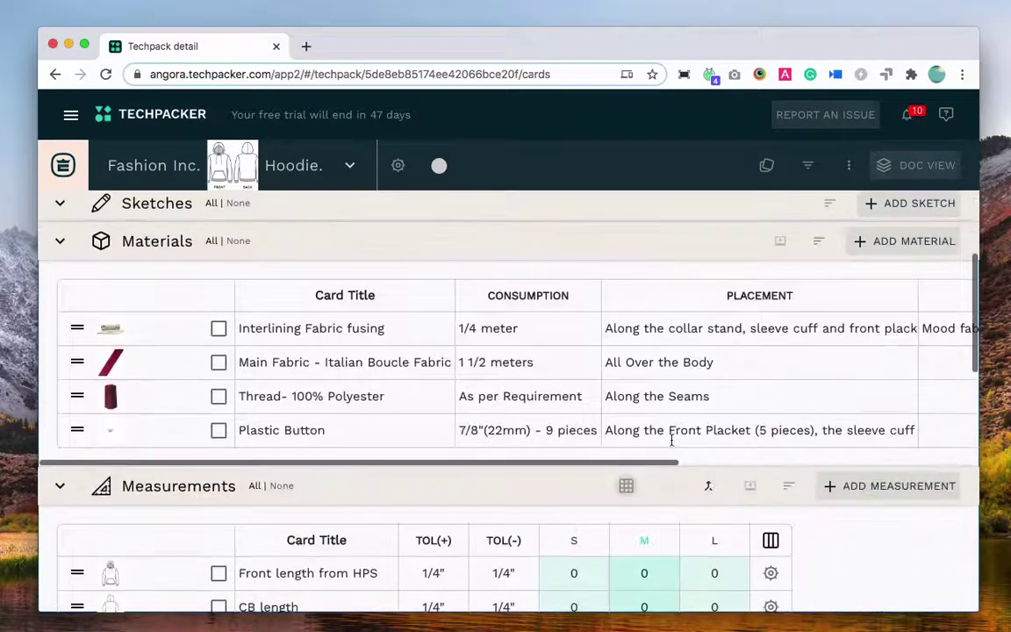
scroll(672, 439, "down", 2)
scroll(672, 440, "down", 2)
scroll(672, 439, "up", 1)
scroll(671, 440, "up", 3)
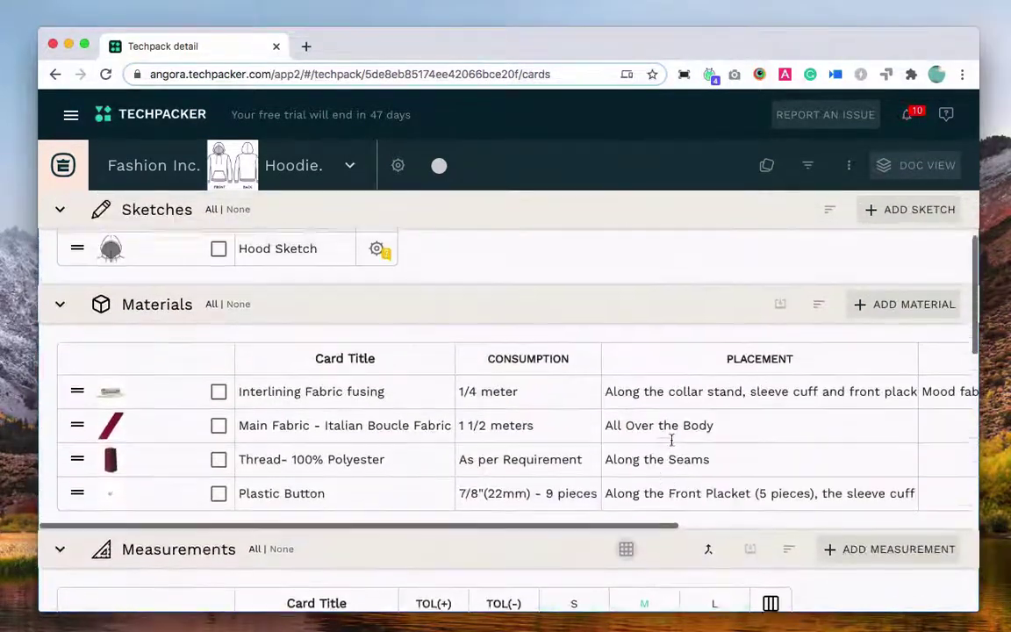
scroll(672, 440, "up", 2)
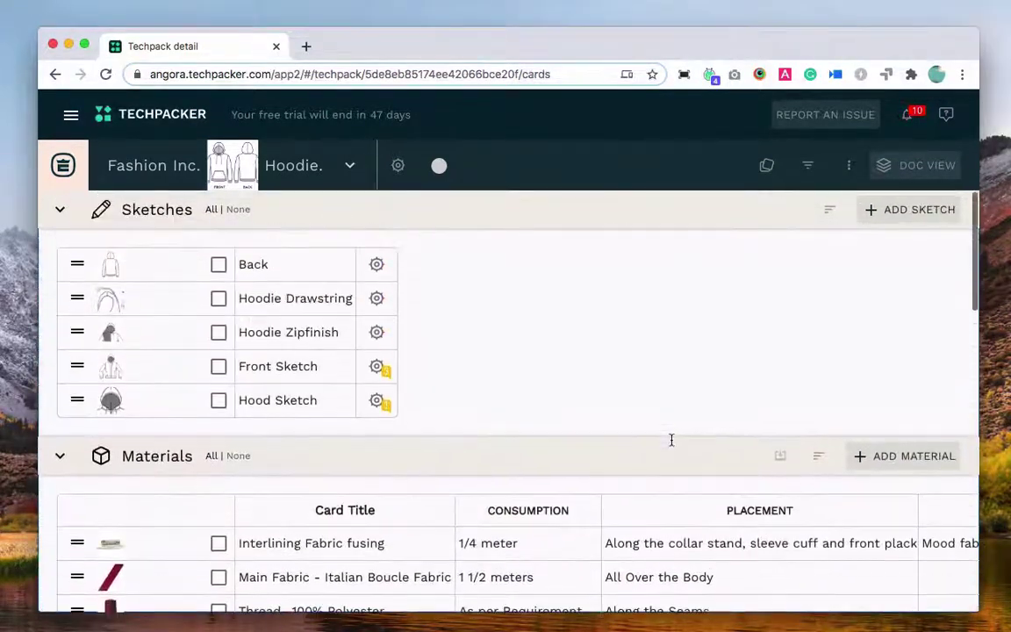
Step: Preview the Hoodie tech pack as a PDF and scroll through its sketch, measurement and materials pages
left_click(906, 165)
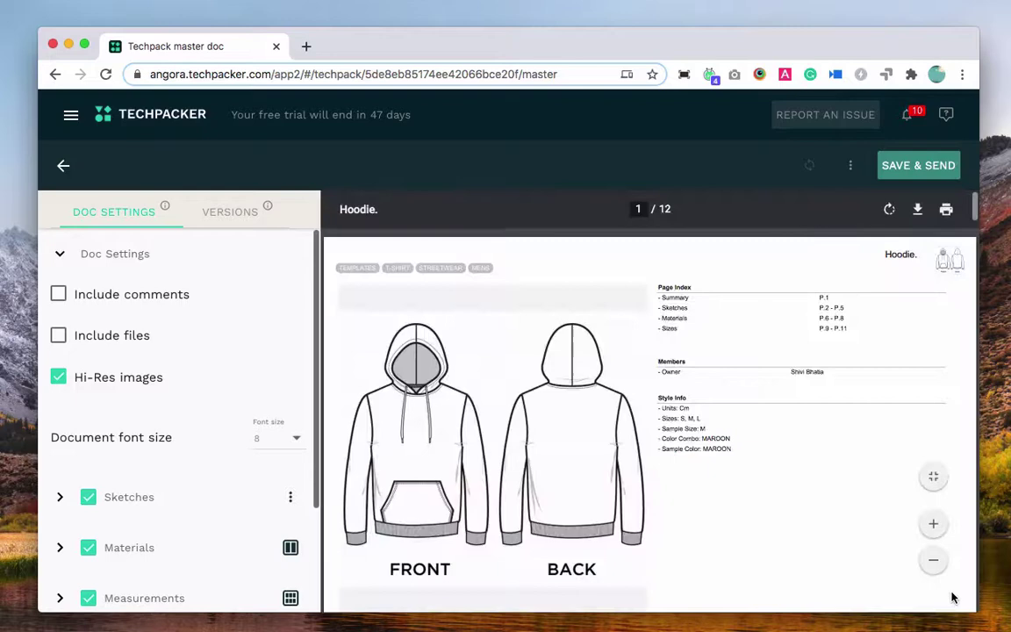
scroll(953, 598, "down", 2)
scroll(952, 598, "down", 2)
scroll(952, 598, "down", 1)
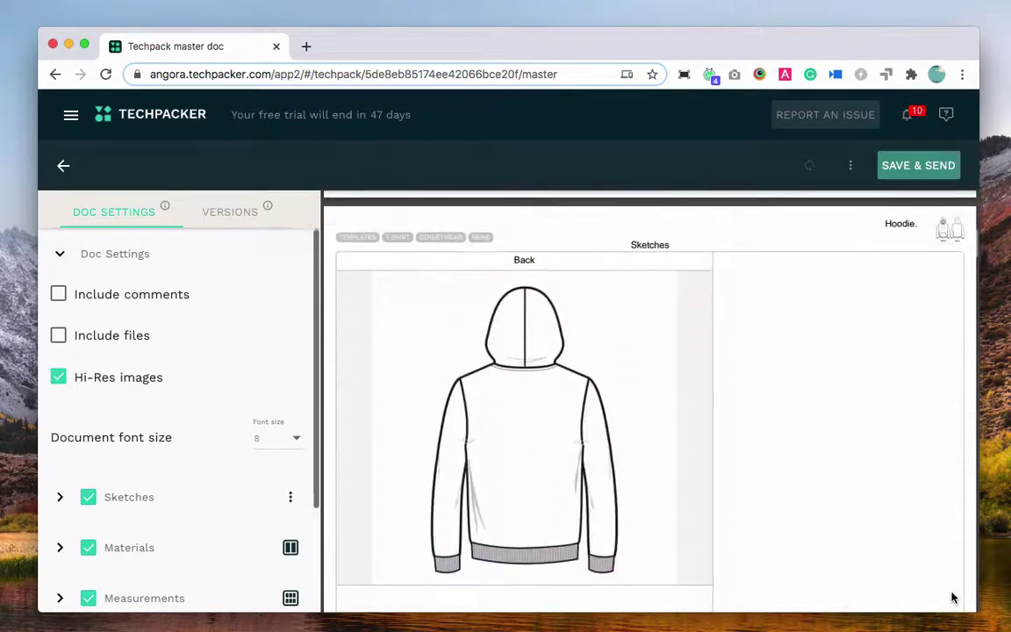
scroll(952, 598, "down", 1)
scroll(952, 597, "down", 2)
scroll(952, 598, "down", 1)
scroll(952, 598, "down", 3)
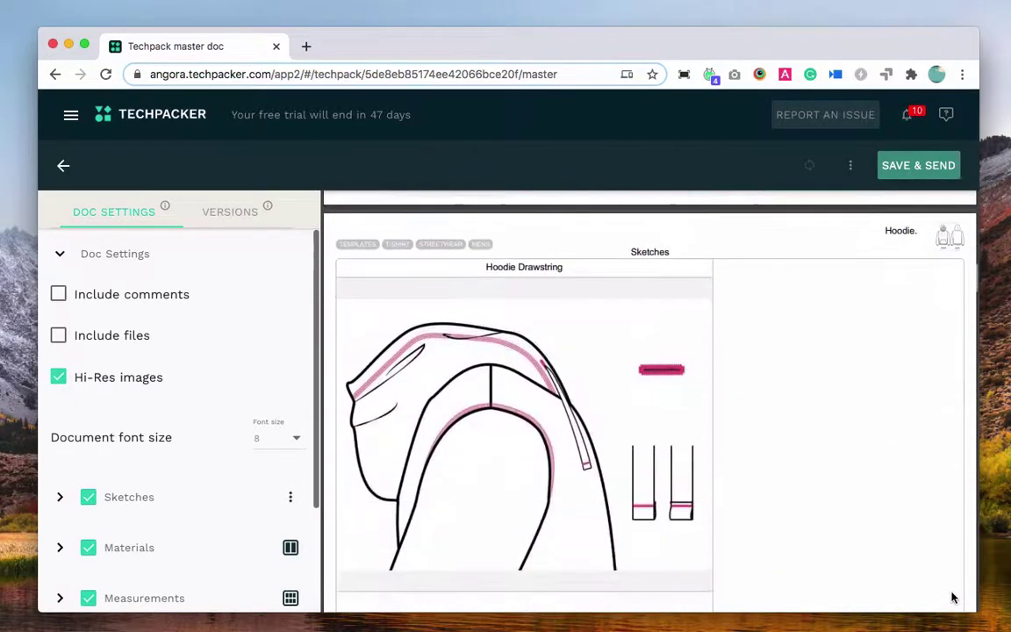
scroll(952, 598, "down", 2)
scroll(952, 597, "down", 5)
scroll(953, 598, "down", 1)
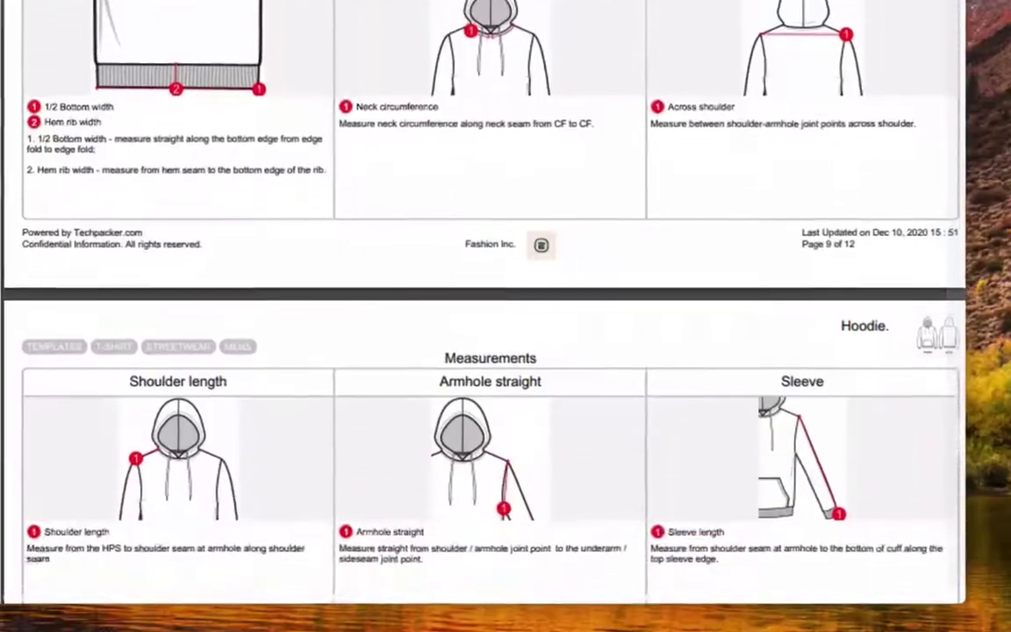
scroll(606, 351, "down", 2)
scroll(606, 352, "down", 2)
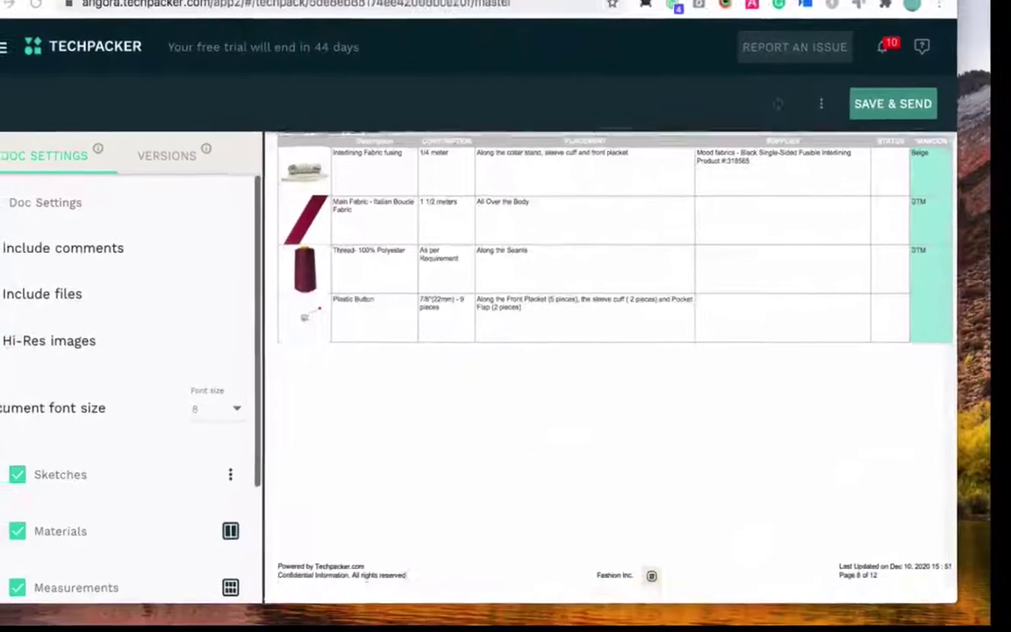
scroll(654, 368, "down", 2)
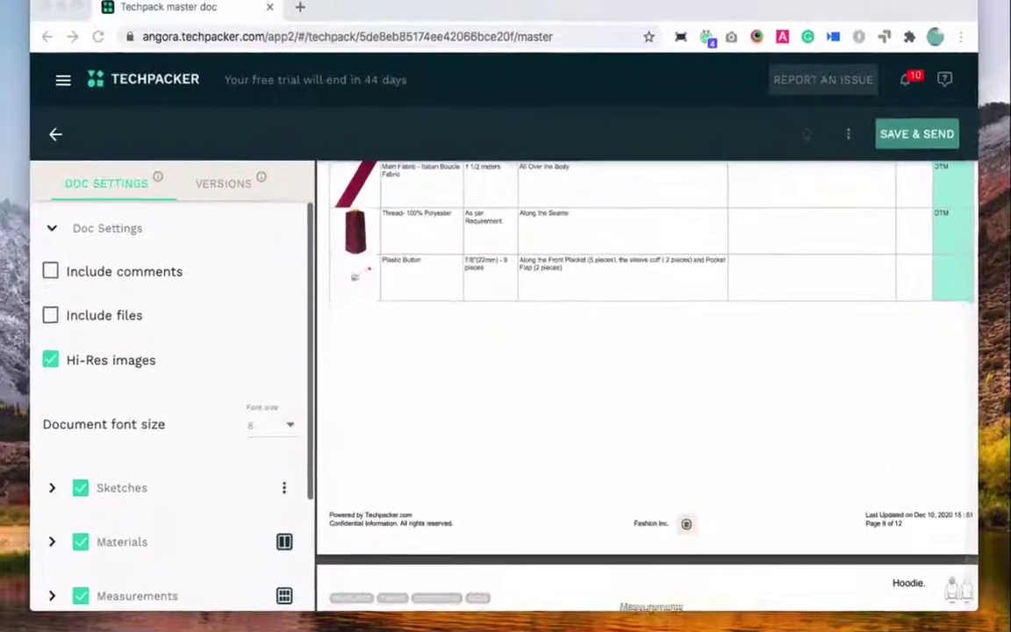